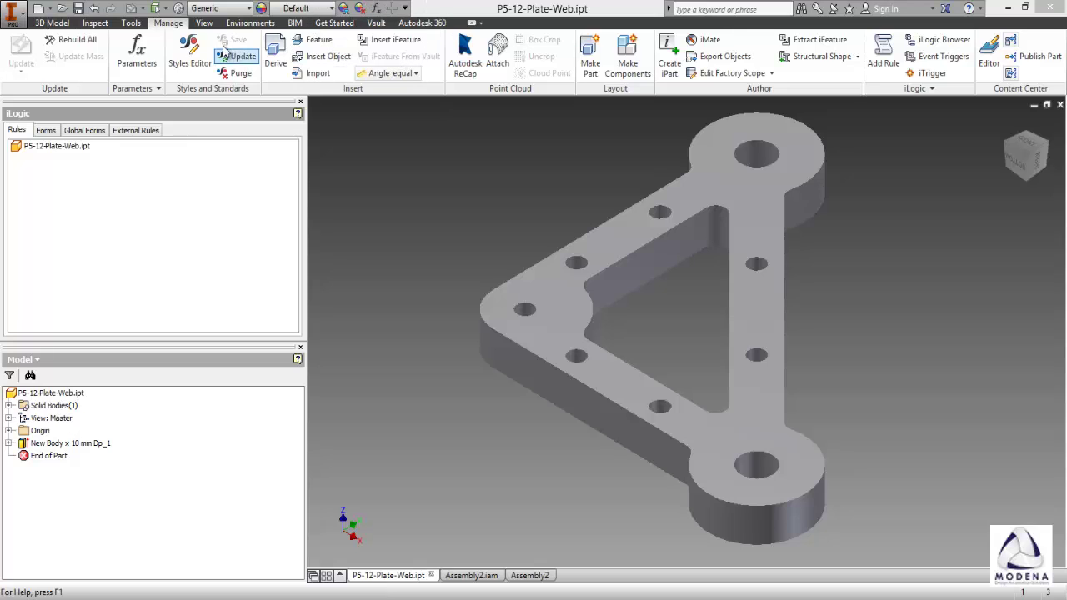
Step: Add a numeric user parameter Part_Area (1.0 mm) to the plate with Export Parameter ticked
{"action": "left_click", "coordinate": [131, 62]}
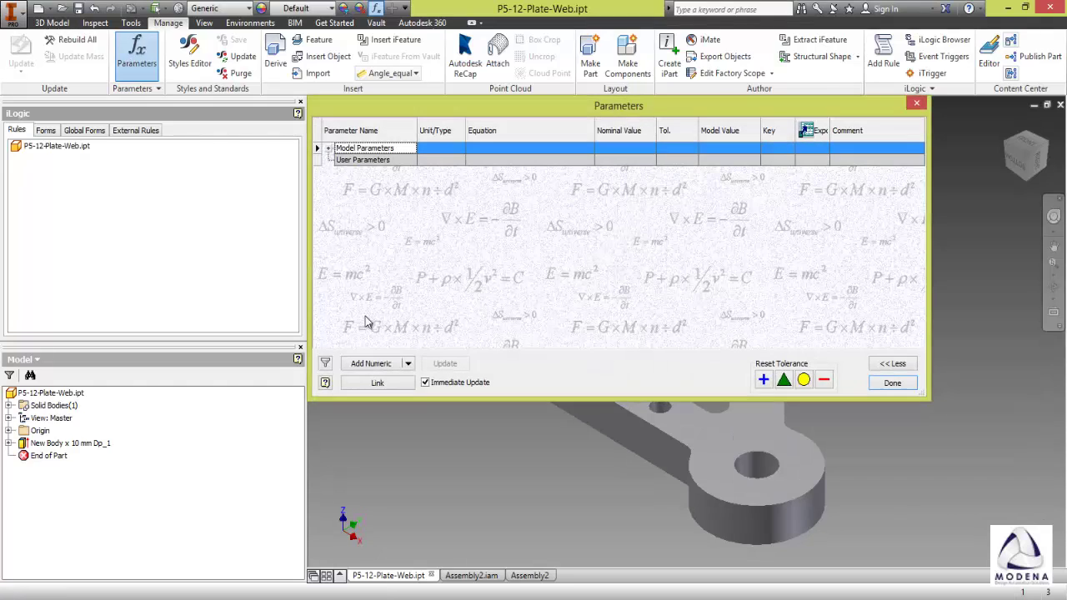
{"action": "left_click", "coordinate": [371, 364]}
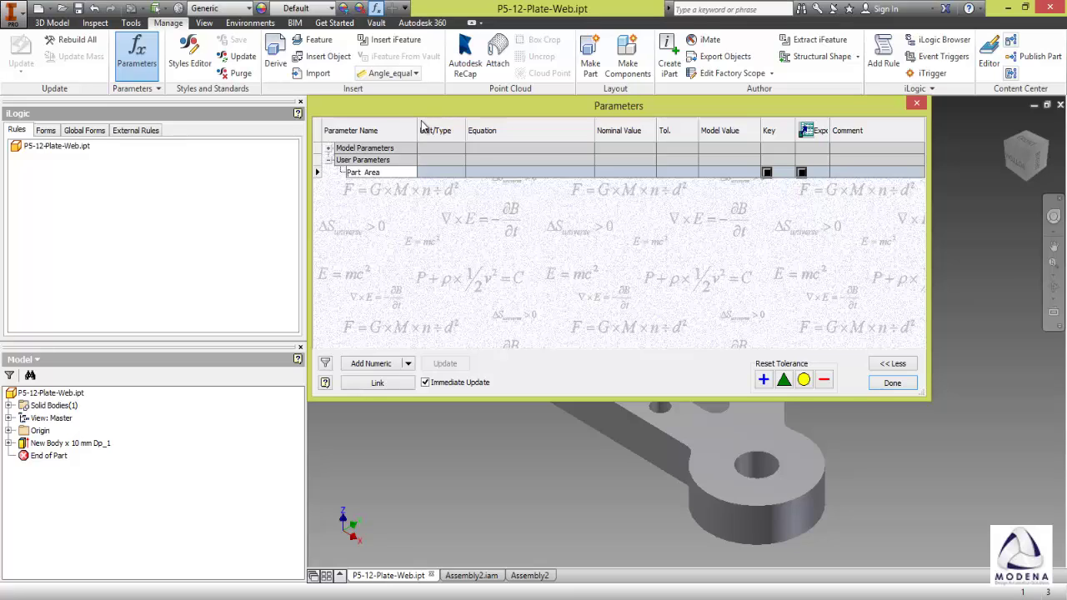
{"action": "left_click", "coordinate": [801, 172]}
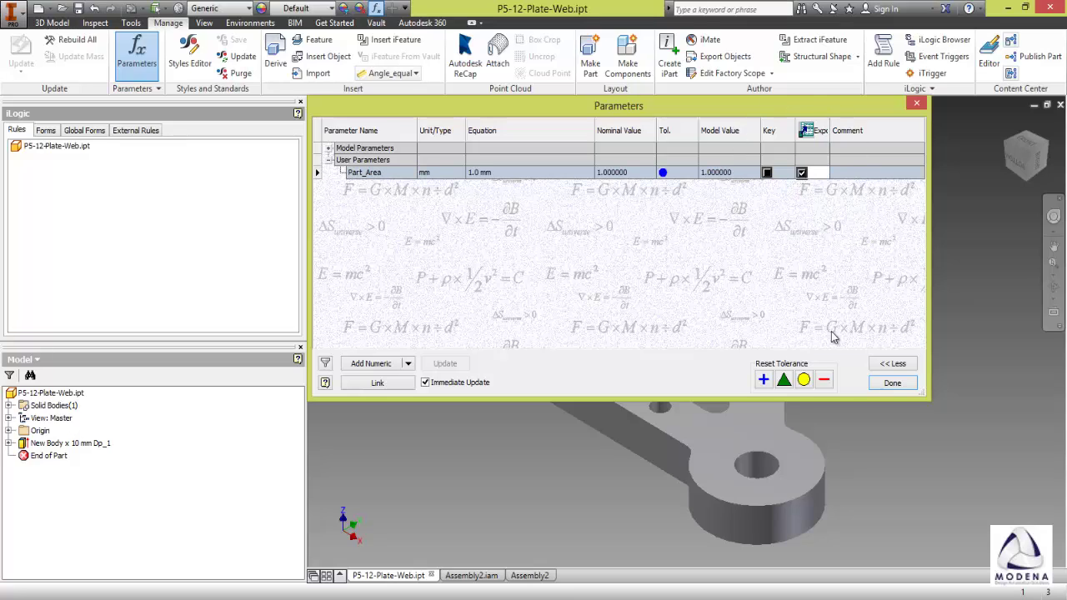
{"action": "left_click", "coordinate": [892, 383]}
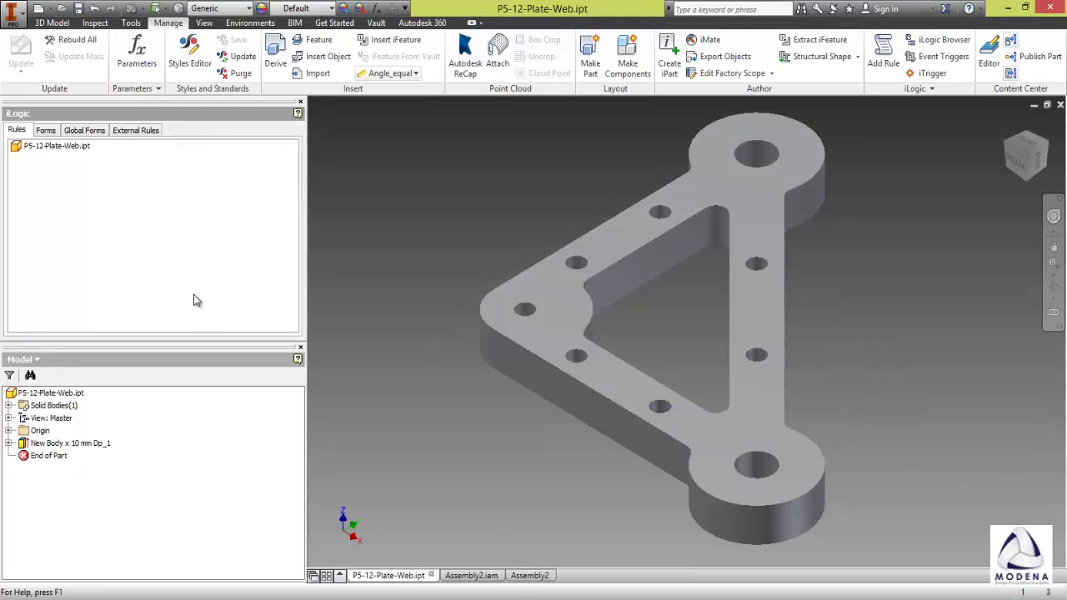
Step: Add a new iLogic rule named Area to the plate part
{"action": "left_click", "coordinate": [19, 121]}
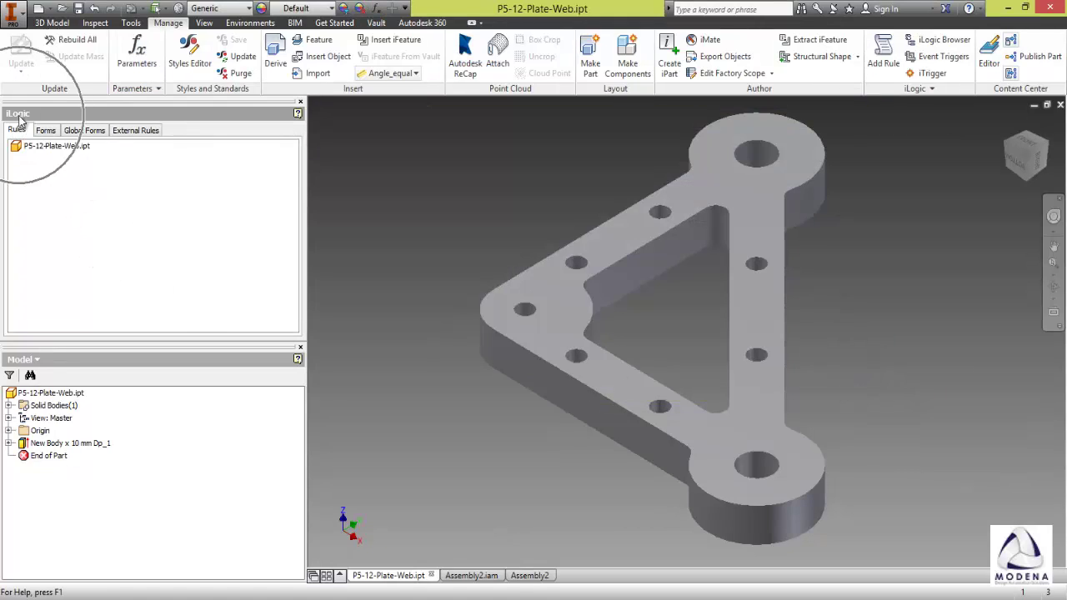
{"action": "left_click", "coordinate": [180, 25]}
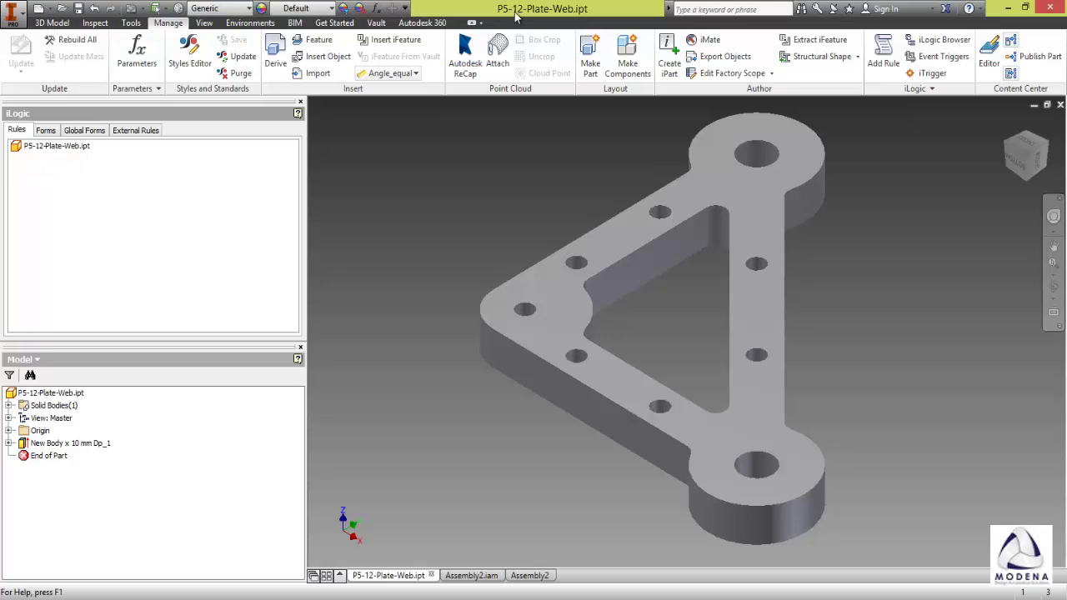
{"action": "left_click", "coordinate": [967, 44]}
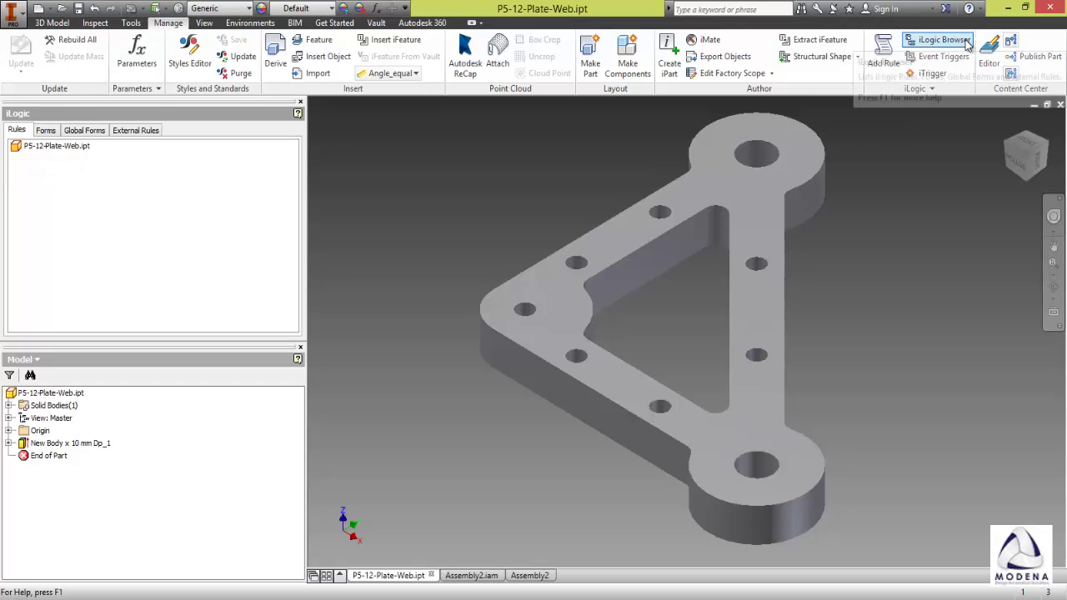
{"action": "right_click", "coordinate": [107, 210]}
{"action": "left_click", "coordinate": [138, 213]}
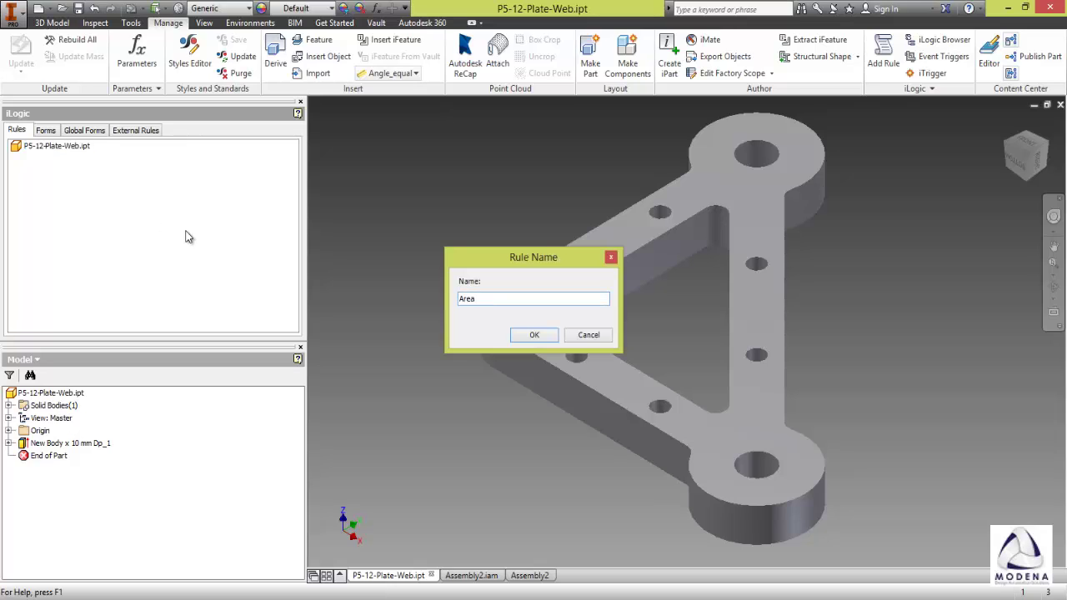
{"action": "left_click", "coordinate": [535, 334]}
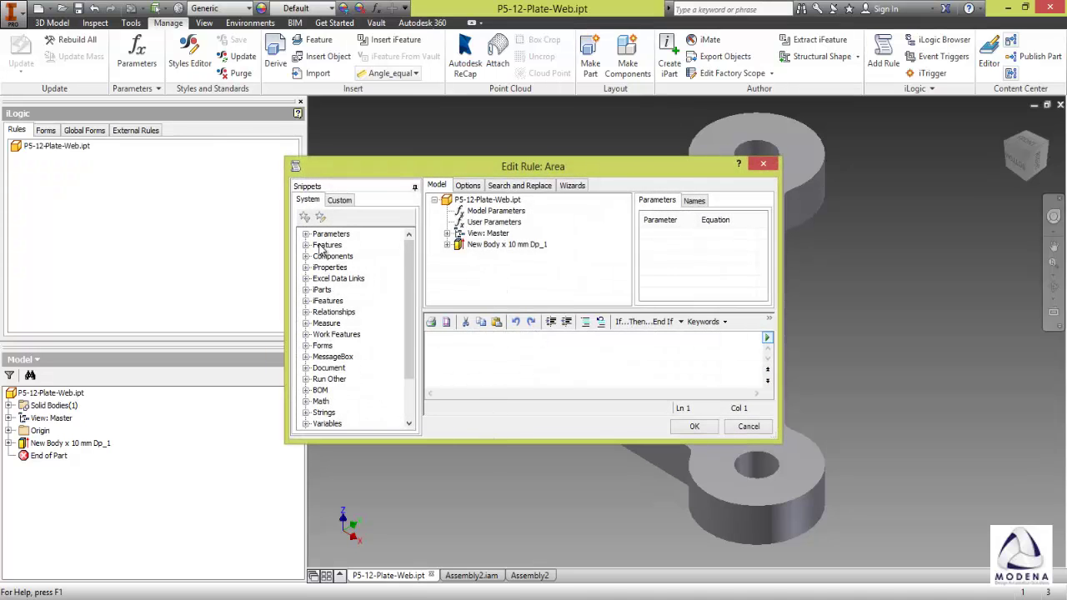
Step: Insert the iProperties Area snippet, replace surfaceArea with Part_Area, and save the rule
{"action": "left_click", "coordinate": [306, 267]}
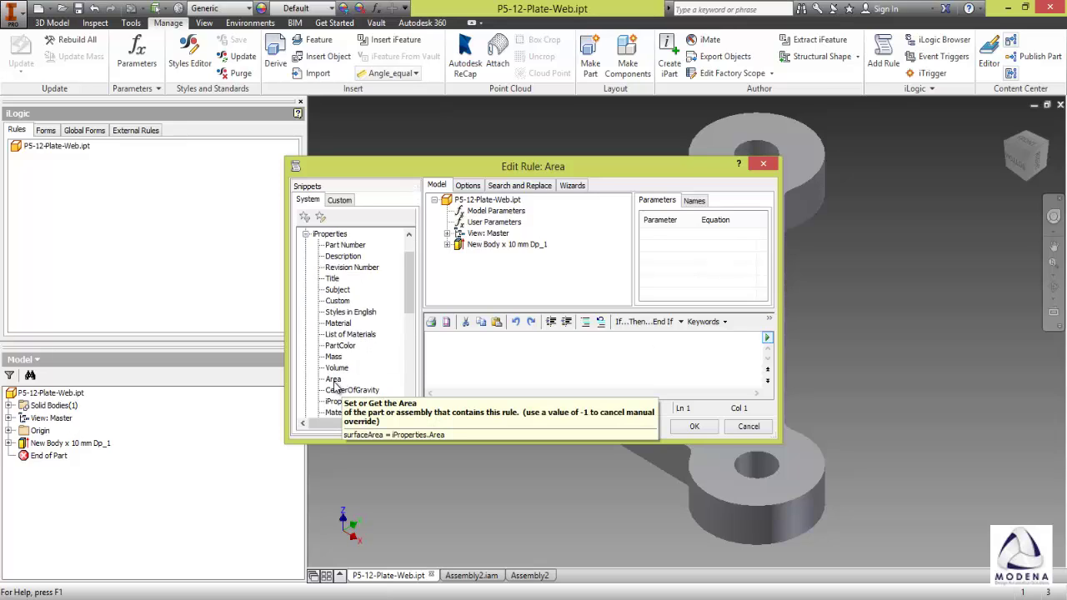
{"action": "left_click", "coordinate": [333, 380]}
{"action": "double_click", "coordinate": [333, 379]}
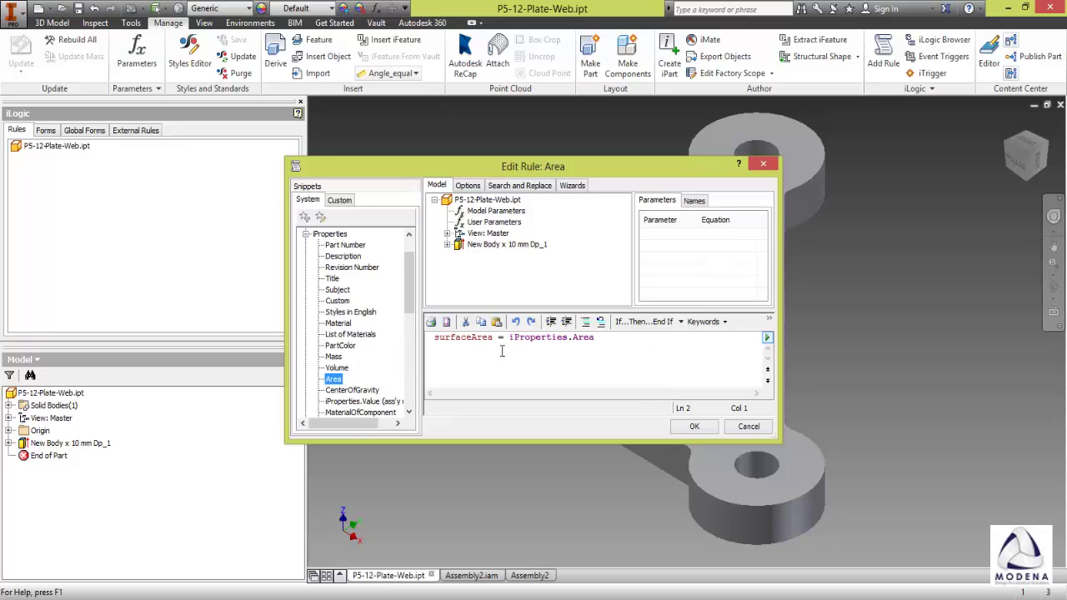
{"action": "left_click", "coordinate": [477, 339]}
{"action": "double_click", "coordinate": [476, 340]}
{"action": "left_click", "coordinate": [500, 223]}
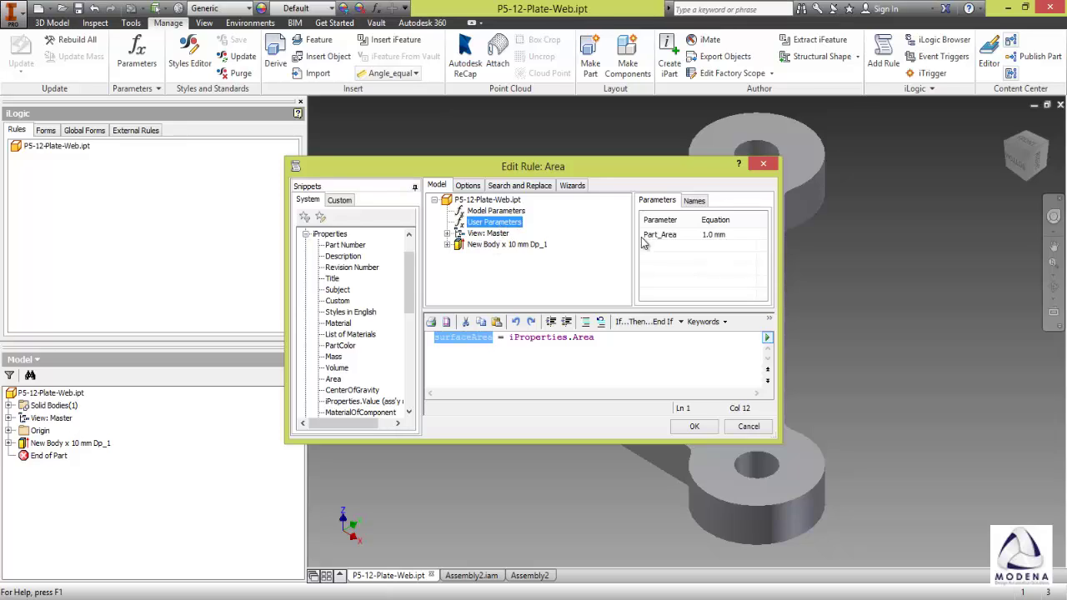
{"action": "double_click", "coordinate": [663, 236]}
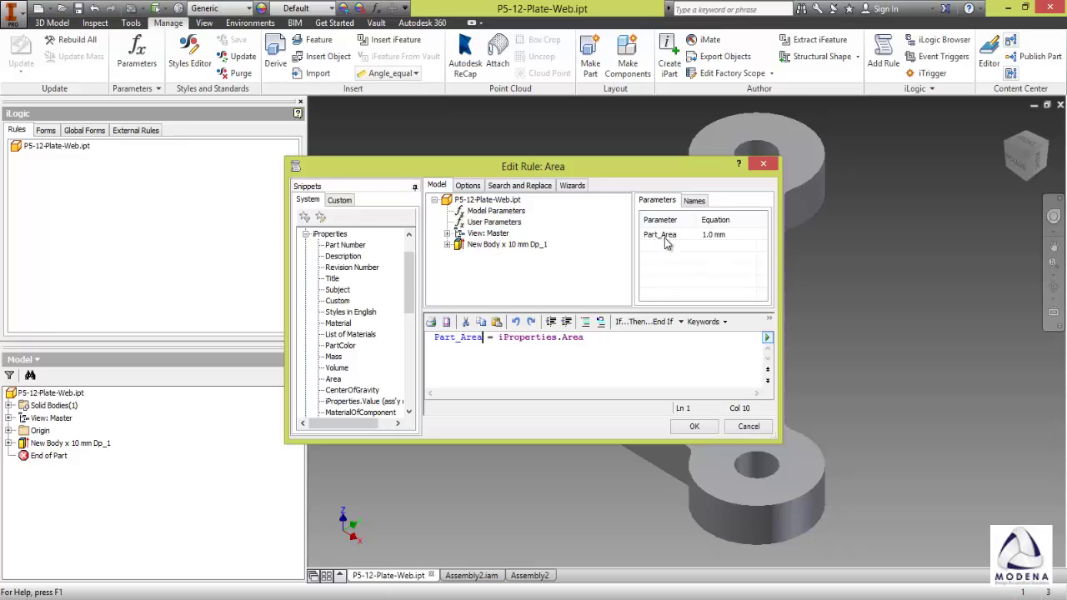
{"action": "left_click", "coordinate": [696, 426]}
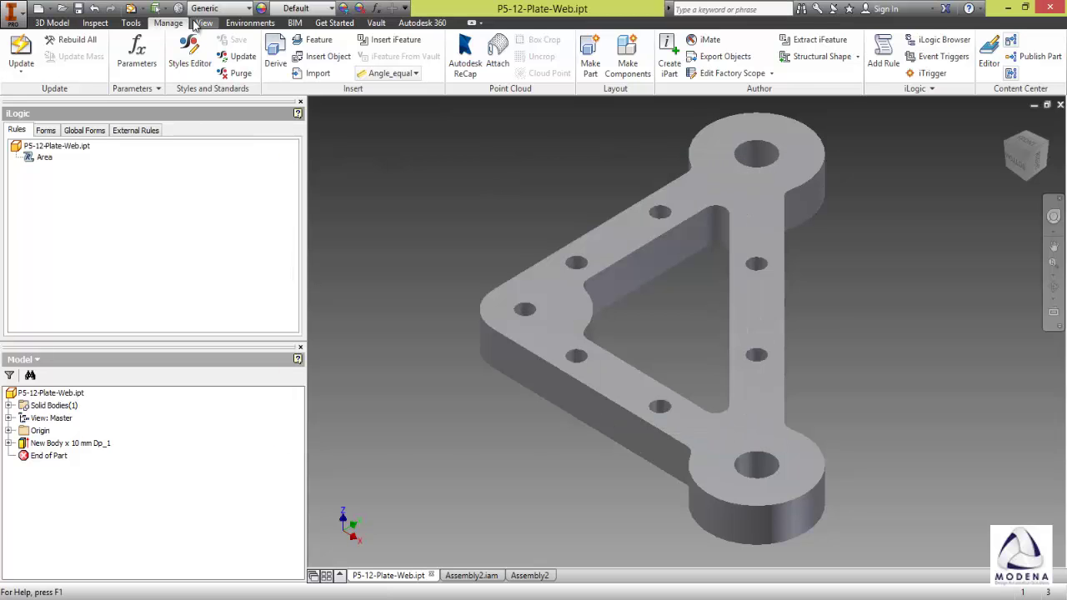
{"action": "left_click", "coordinate": [377, 8]}
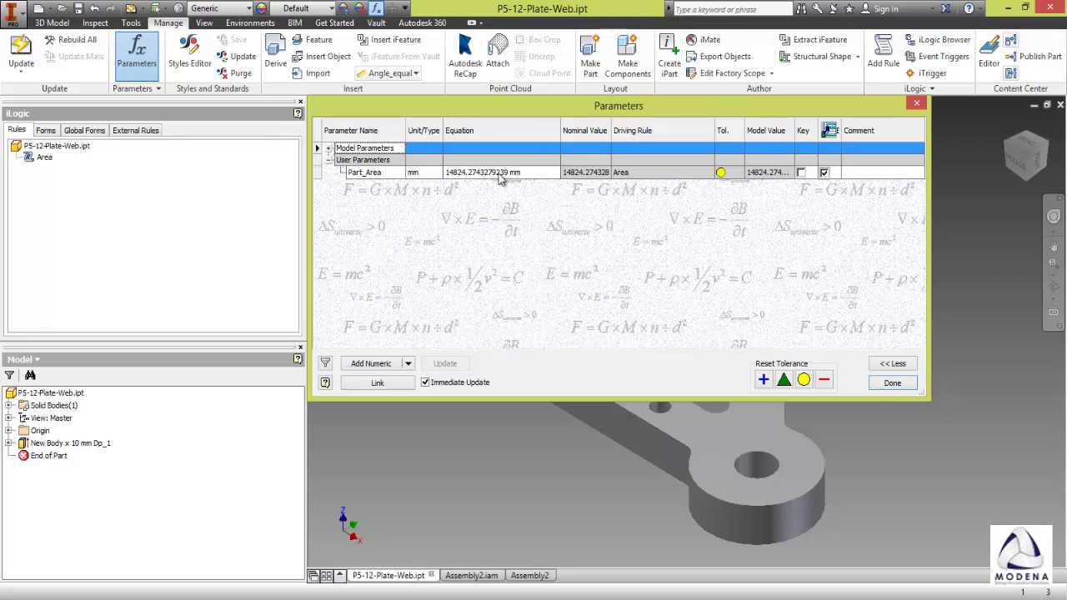
{"action": "left_click", "coordinate": [892, 383]}
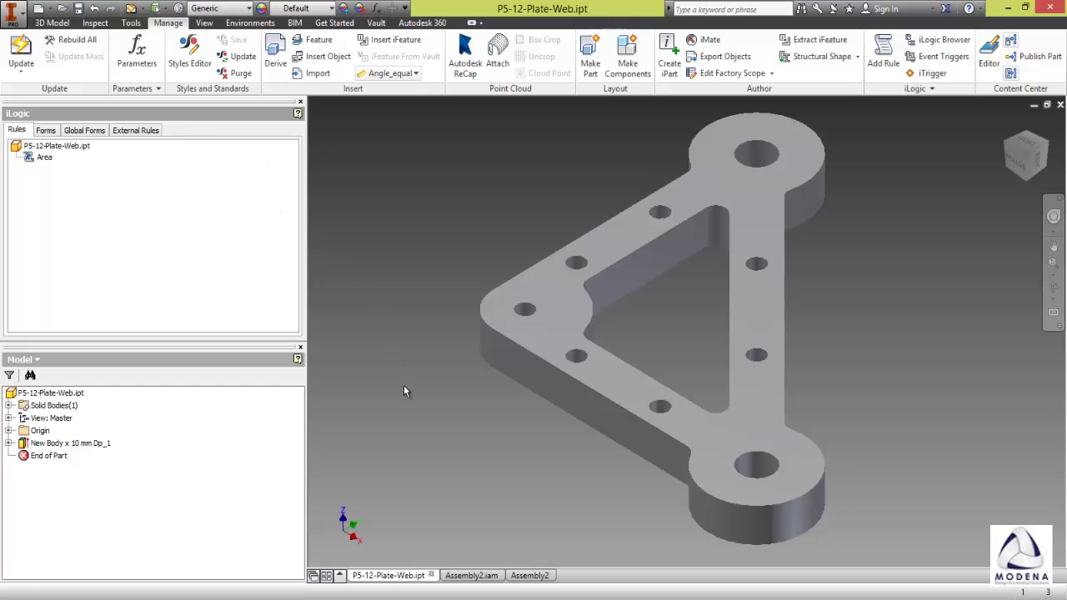
Step: Place P5-12-Plate-Web.ipt into Assembly2.iam, grounded at the origin, as a single instance
{"action": "left_click", "coordinate": [467, 575]}
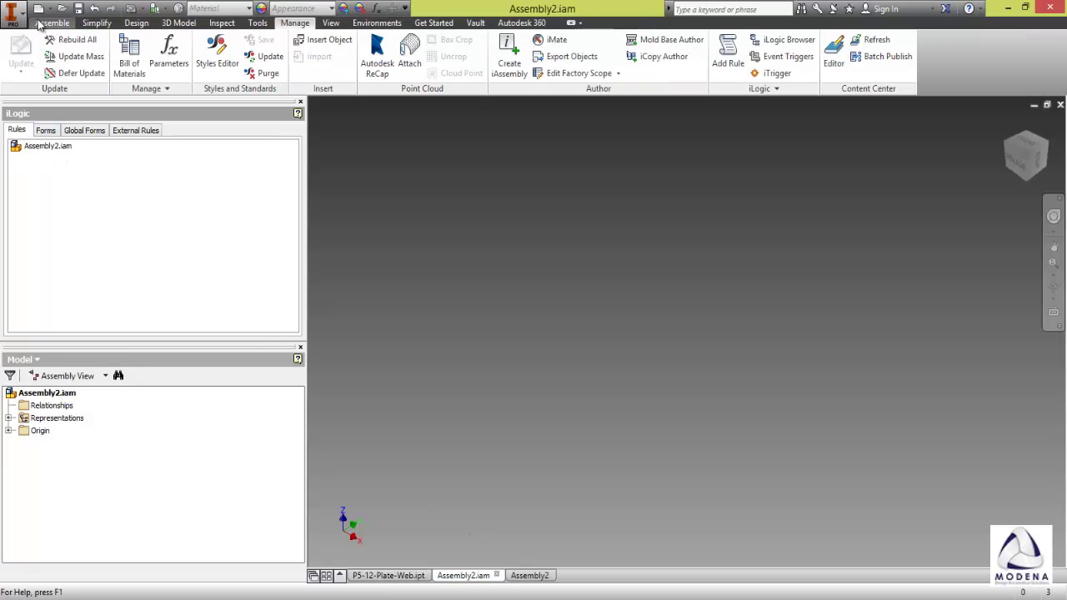
{"action": "left_click", "coordinate": [52, 22]}
{"action": "left_click", "coordinate": [18, 54]}
{"action": "left_click", "coordinate": [540, 241]}
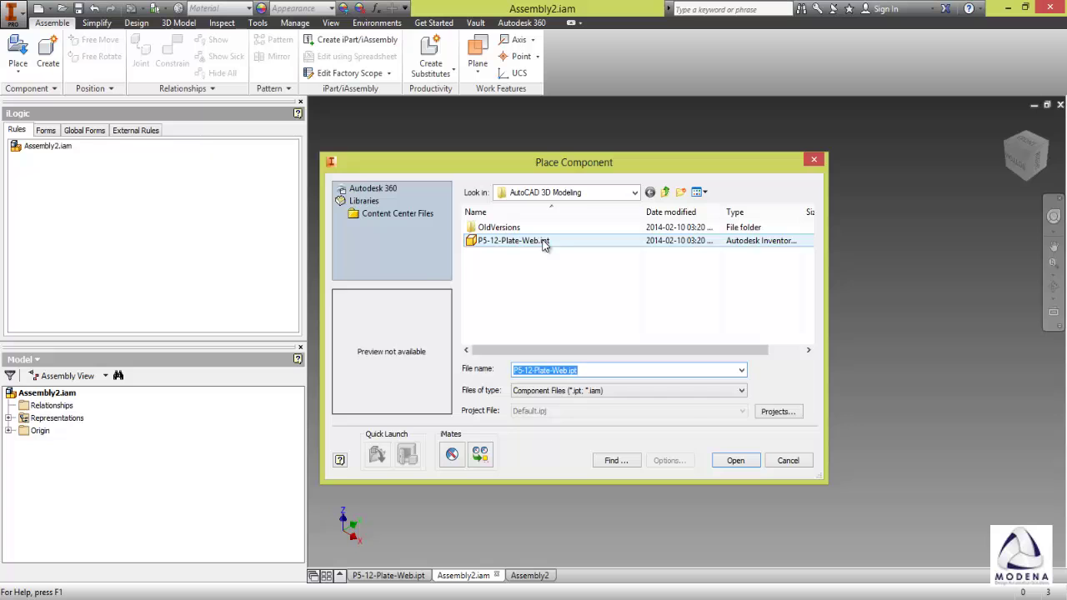
{"action": "left_click", "coordinate": [735, 460]}
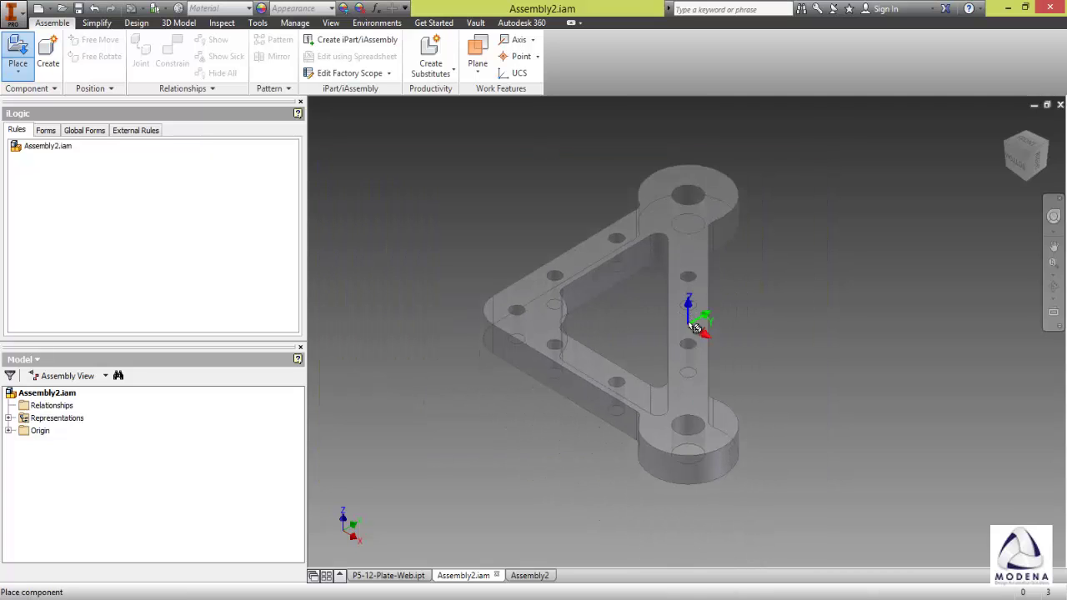
{"action": "right_click", "coordinate": [688, 315]}
{"action": "left_click", "coordinate": [745, 341]}
{"action": "scroll", "coordinate": [702, 405], "scroll_direction": "up", "scroll_amount": 2}
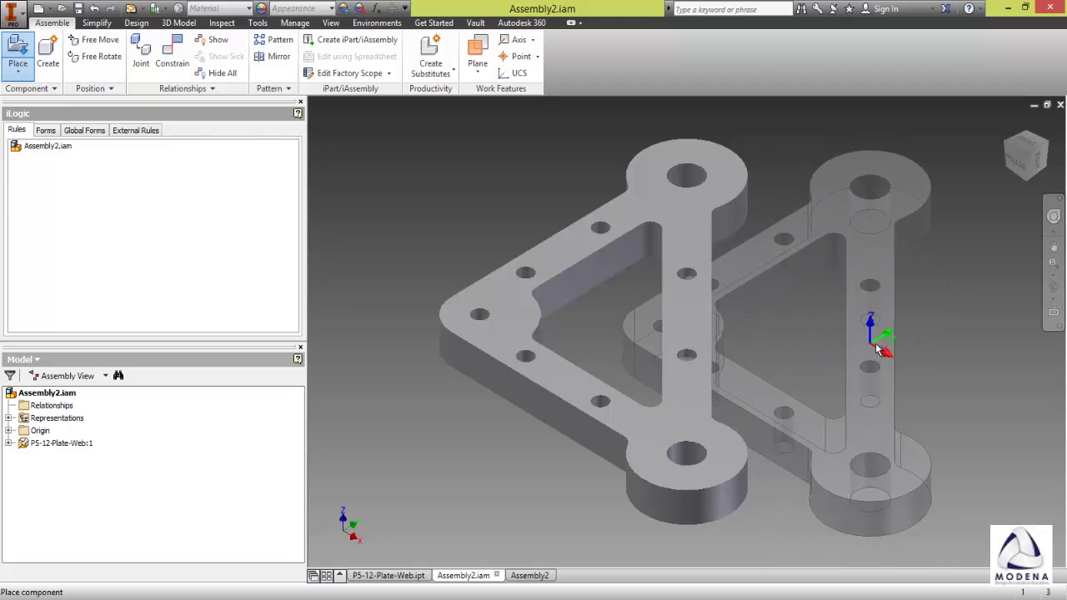
{"action": "key", "text": "Escape"}
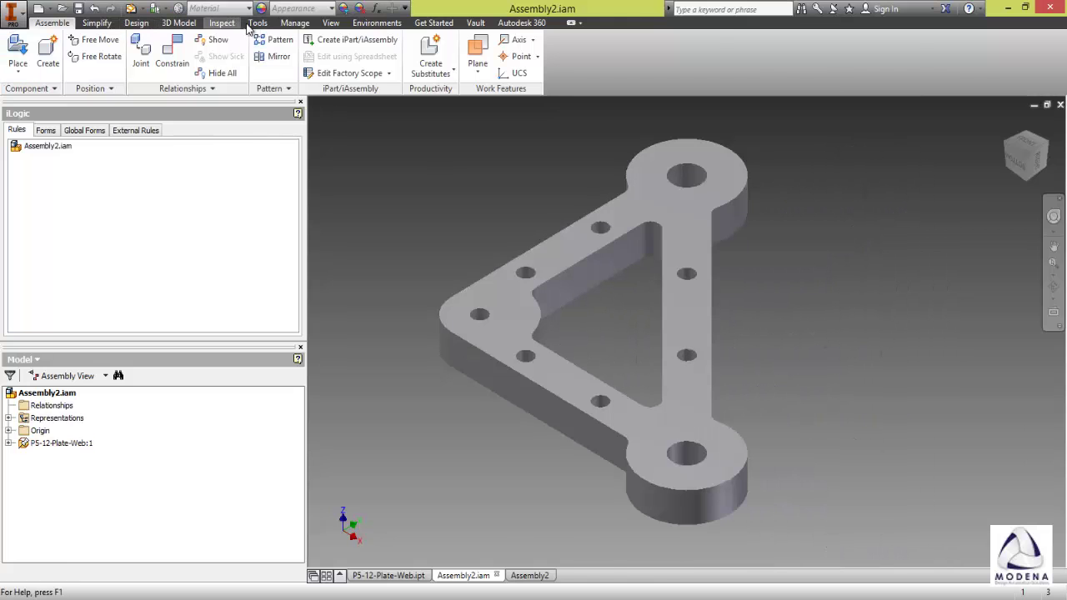
{"action": "left_click", "coordinate": [295, 23]}
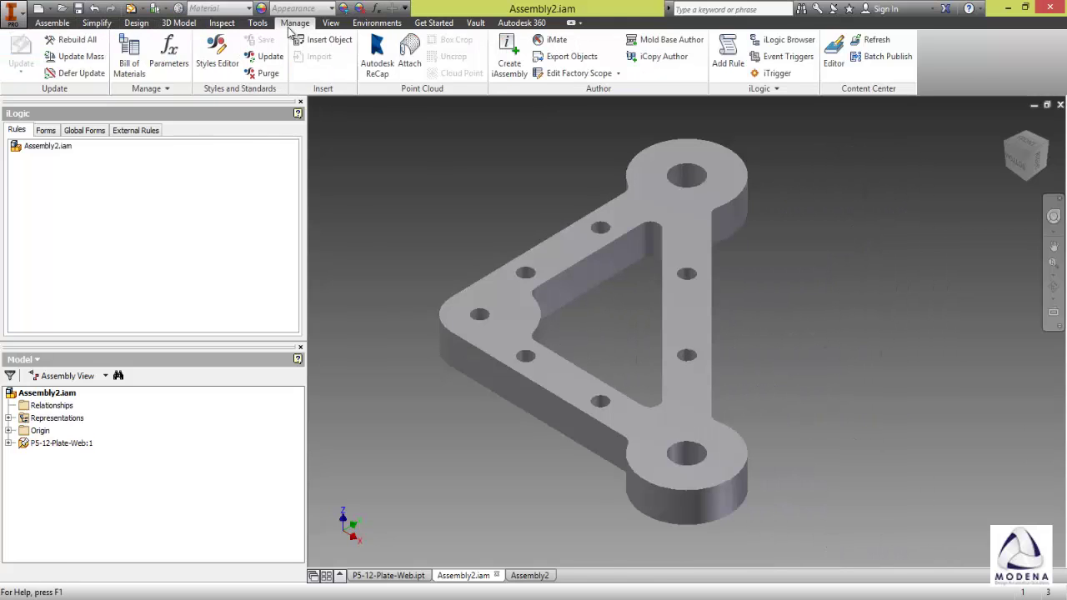
Step: Add a Number-type custom iProperty column Part_Area to the assembly BOM and save the assembly
{"action": "left_click", "coordinate": [129, 55]}
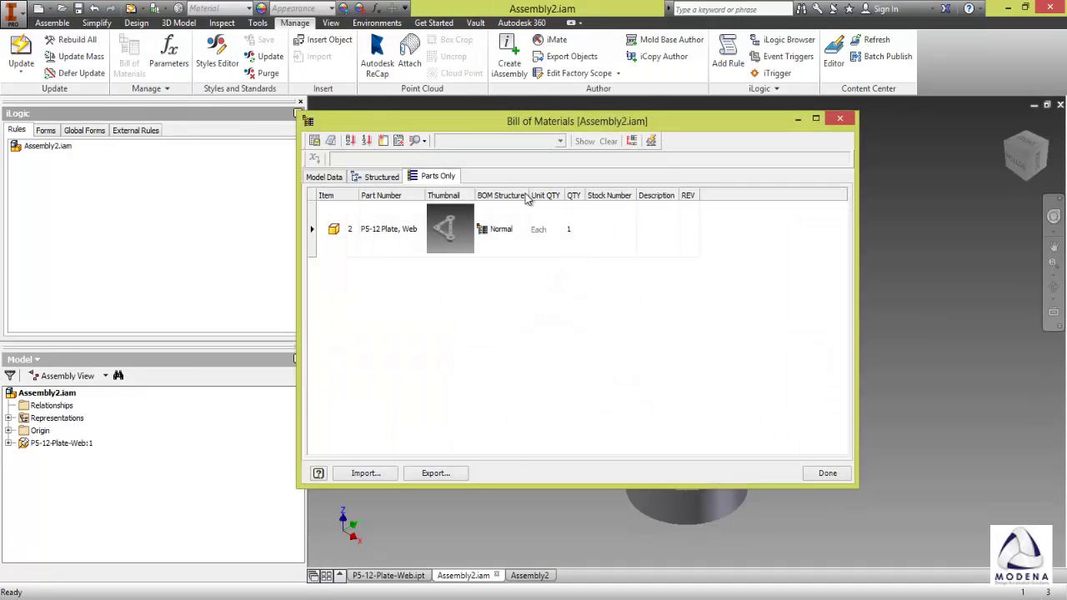
{"action": "left_click", "coordinate": [399, 142]}
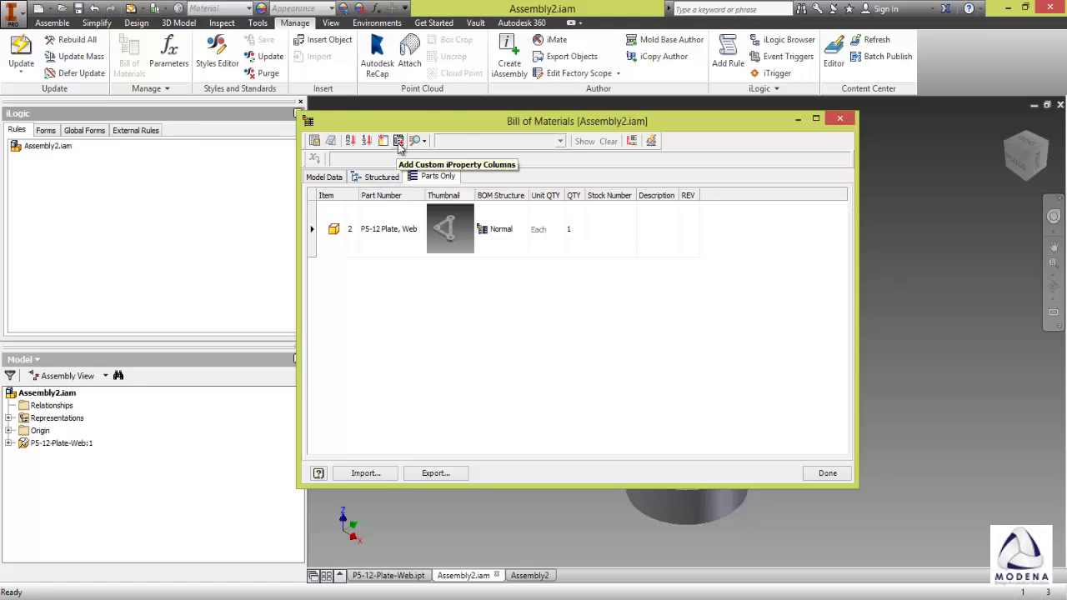
{"action": "left_click", "coordinate": [399, 141]}
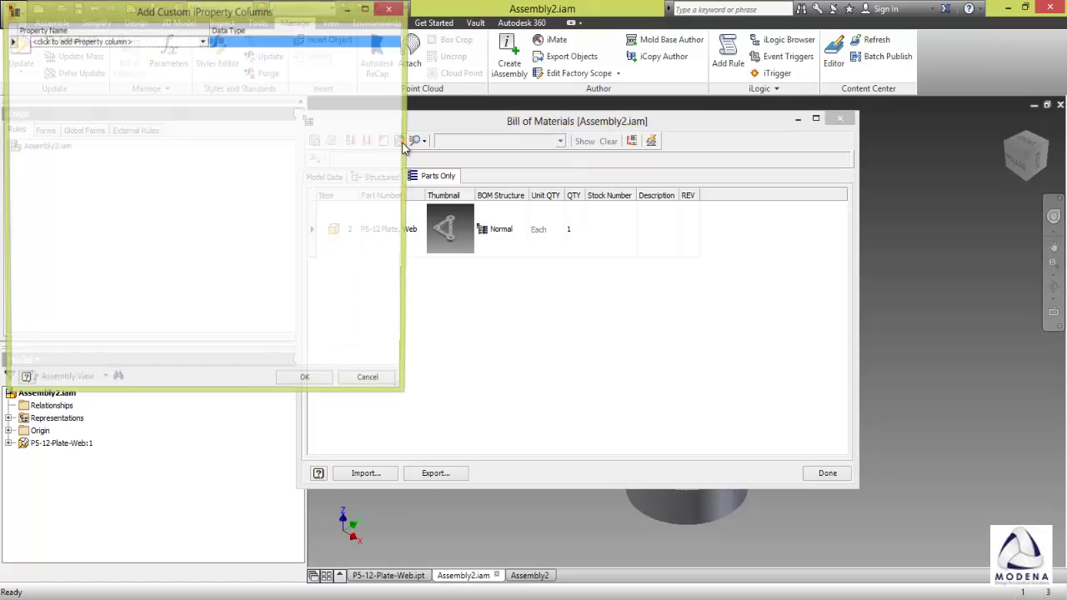
{"action": "left_click", "coordinate": [85, 42]}
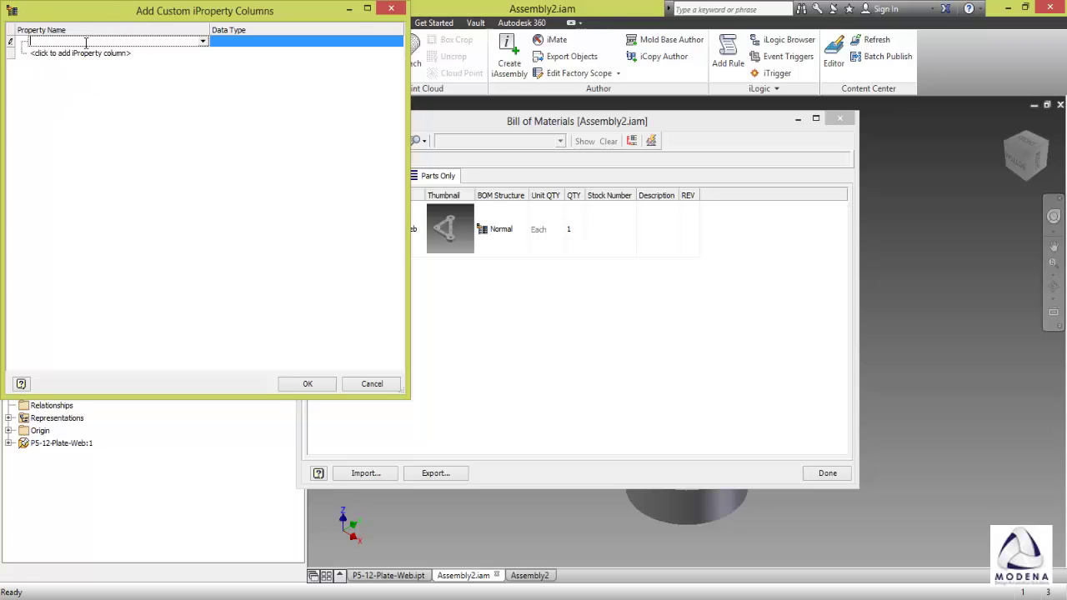
{"action": "type", "text": "Part_Area"}
{"action": "left_click", "coordinate": [290, 41]}
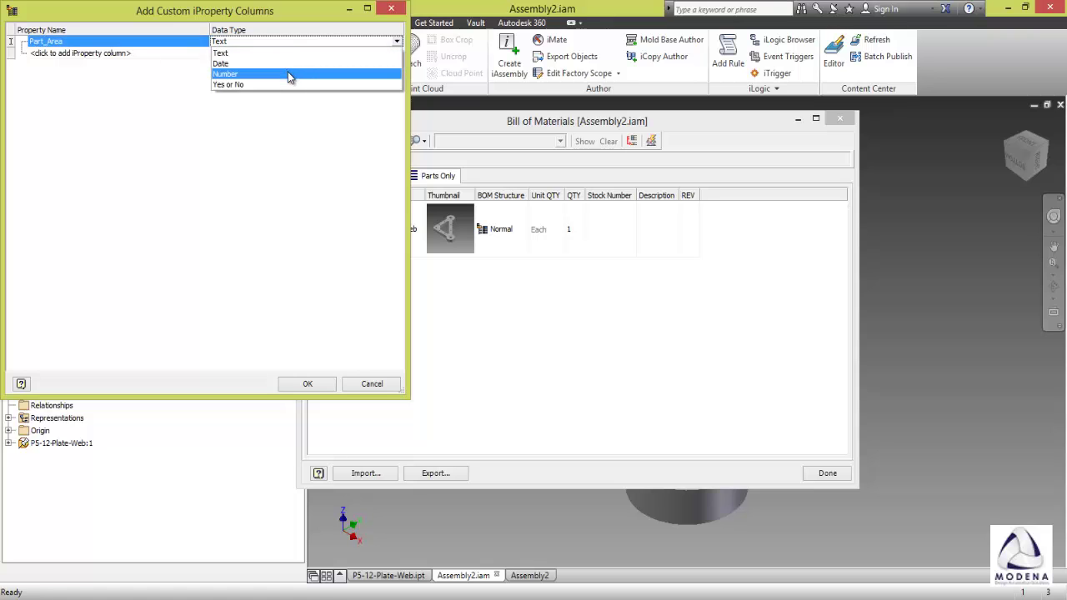
{"action": "left_click", "coordinate": [288, 74]}
{"action": "left_click", "coordinate": [334, 385]}
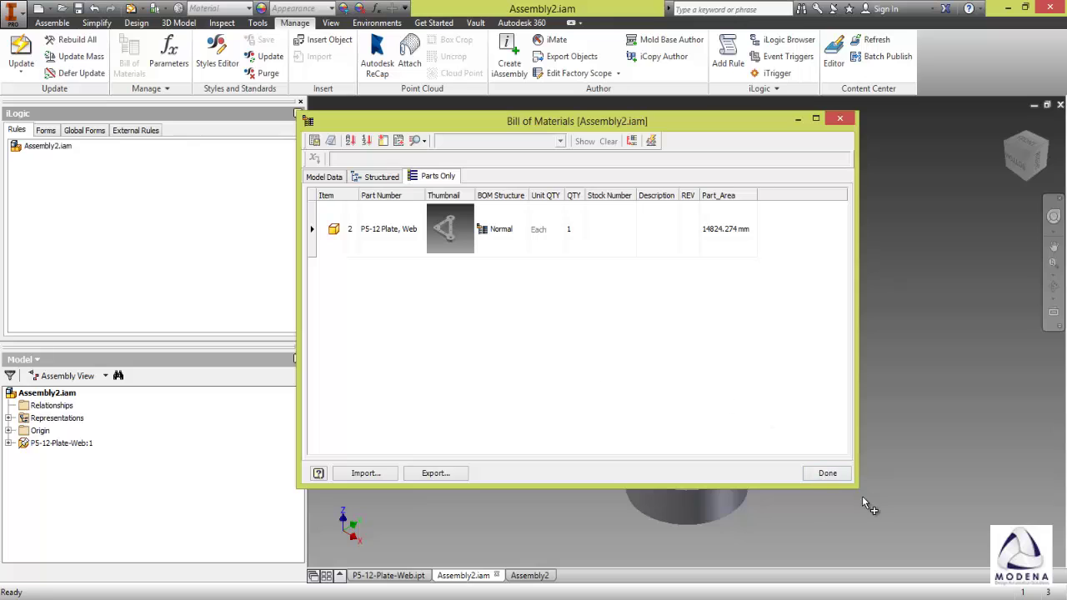
{"action": "left_click", "coordinate": [827, 473]}
{"action": "left_click", "coordinate": [77, 9]}
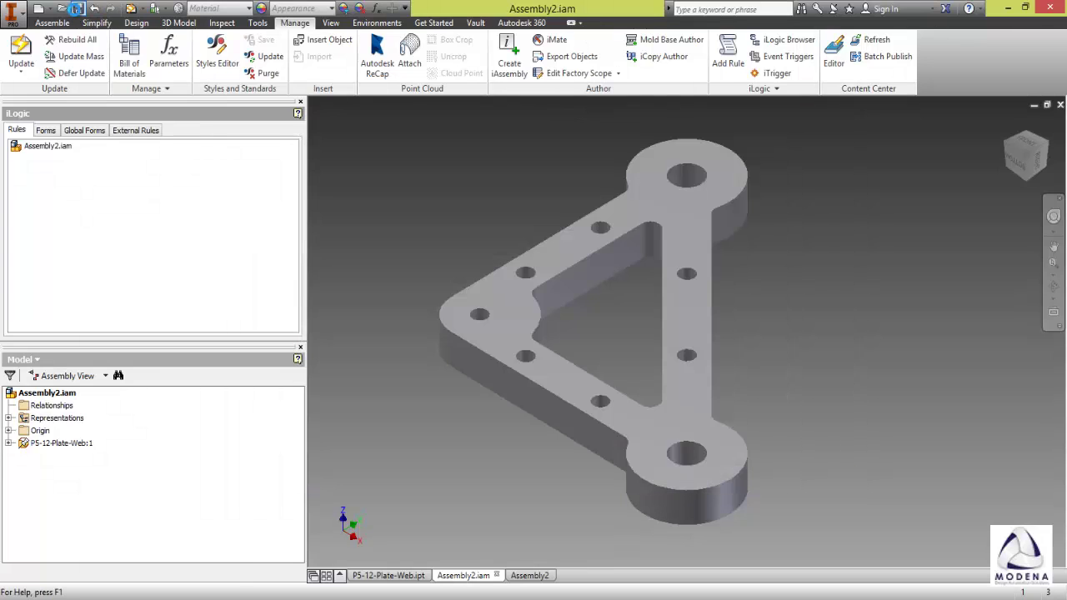
Step: In the Assembly2 drawing, place a Parts Only parts list from the plate's view at the sheet's top
{"action": "left_click", "coordinate": [536, 575]}
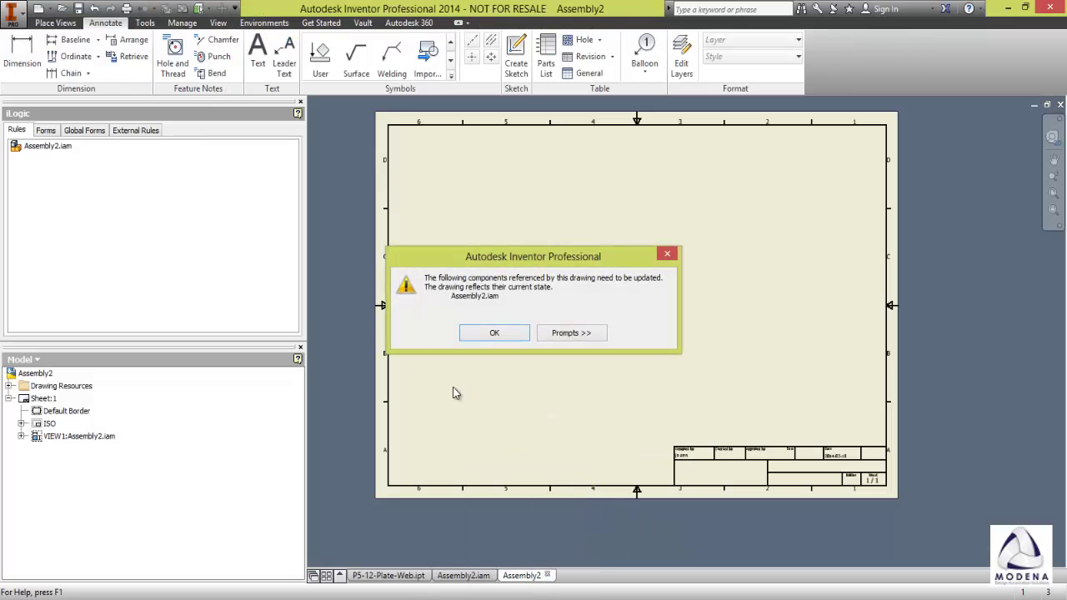
{"action": "left_click", "coordinate": [512, 334]}
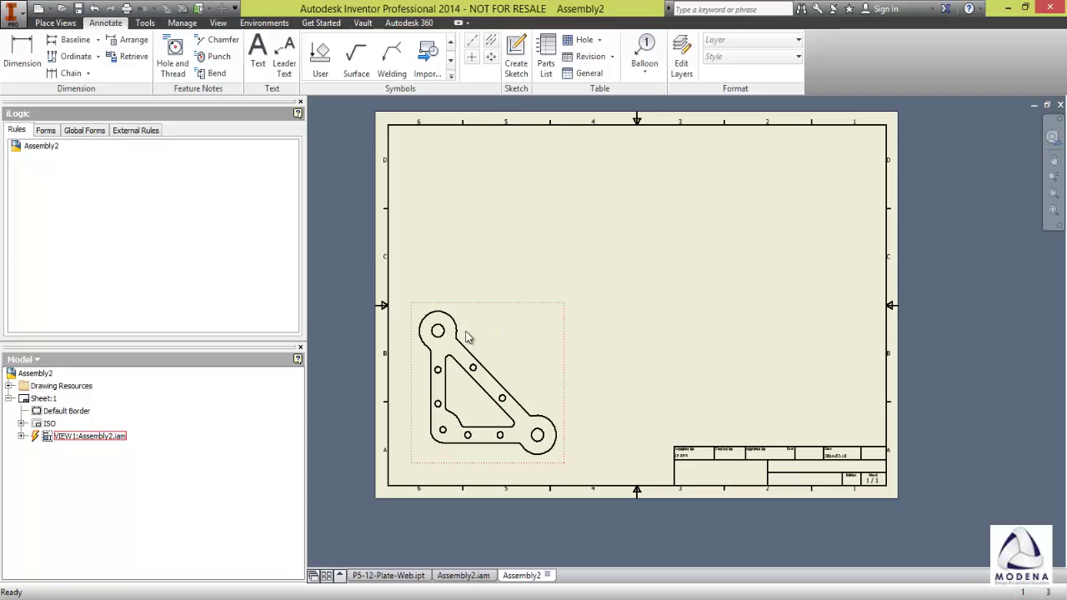
{"action": "left_click", "coordinate": [546, 72]}
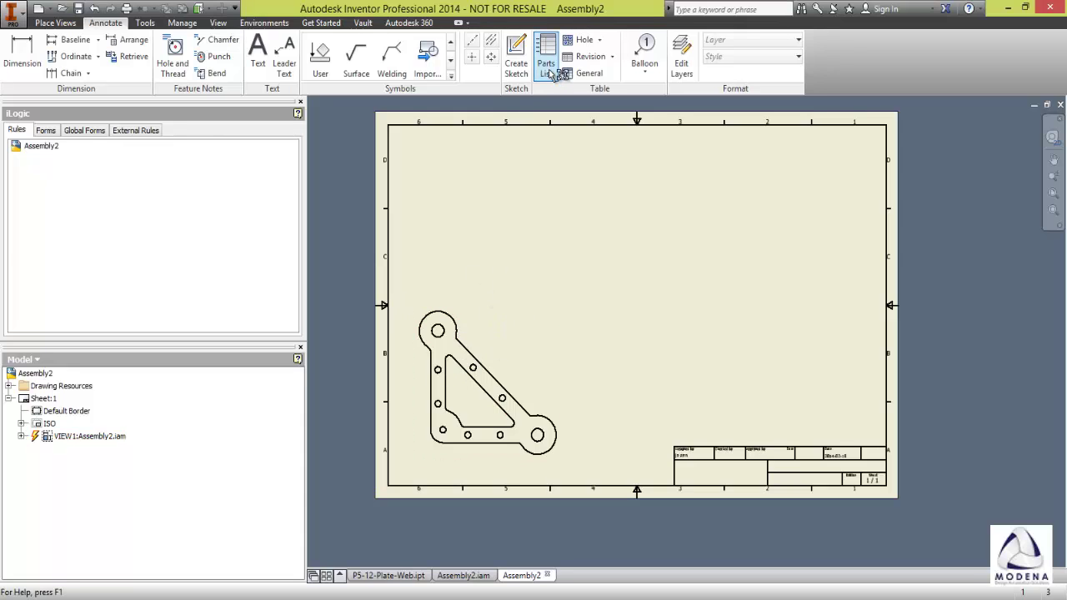
{"action": "left_click", "coordinate": [557, 416]}
{"action": "left_click", "coordinate": [350, 225]}
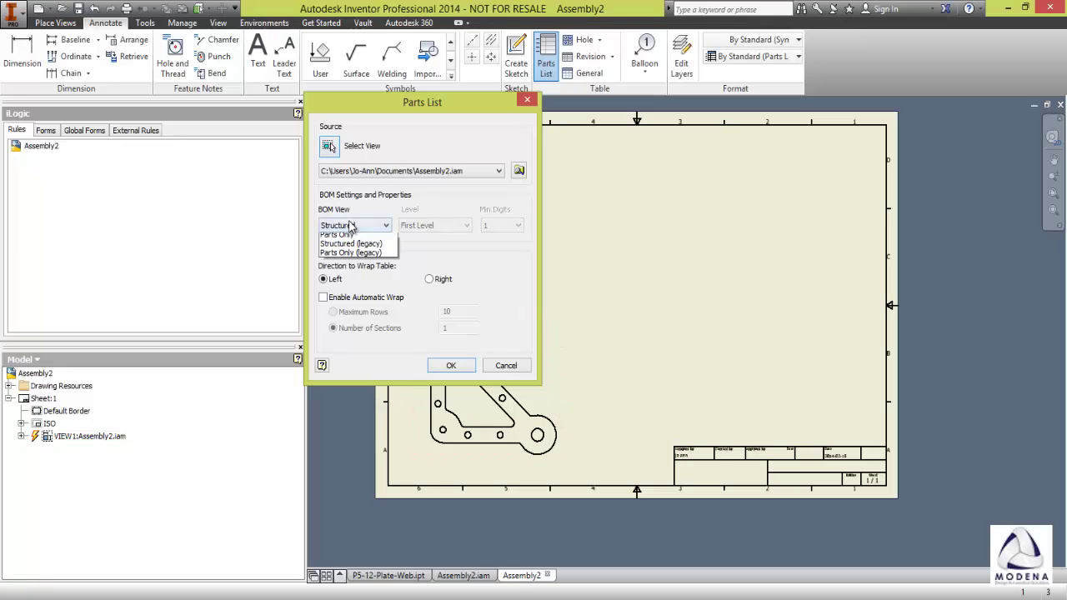
{"action": "left_click", "coordinate": [357, 248]}
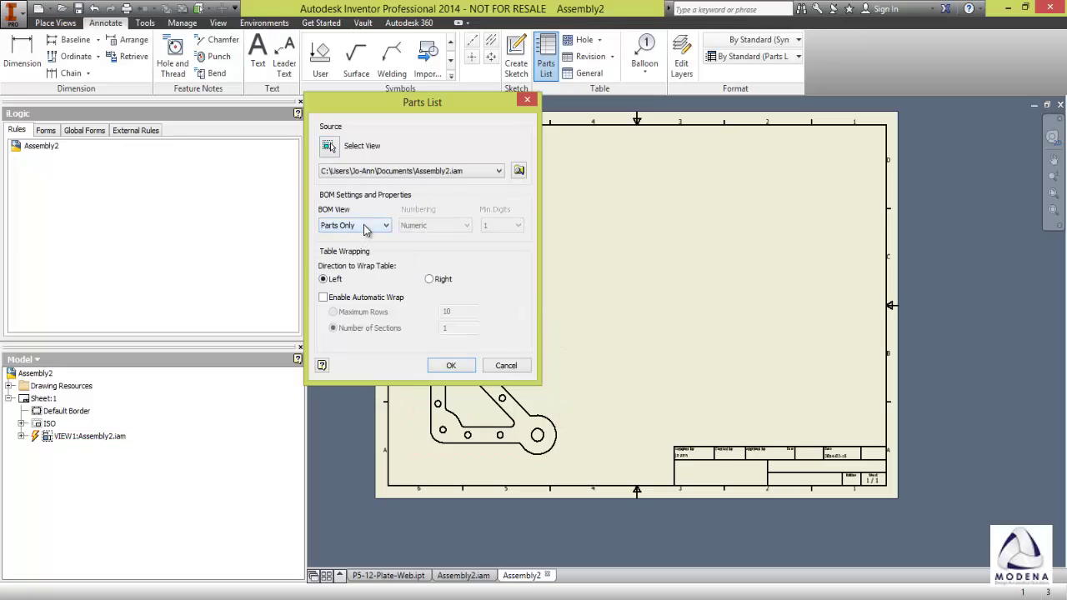
{"action": "left_click", "coordinate": [450, 365]}
{"action": "left_click", "coordinate": [780, 222]}
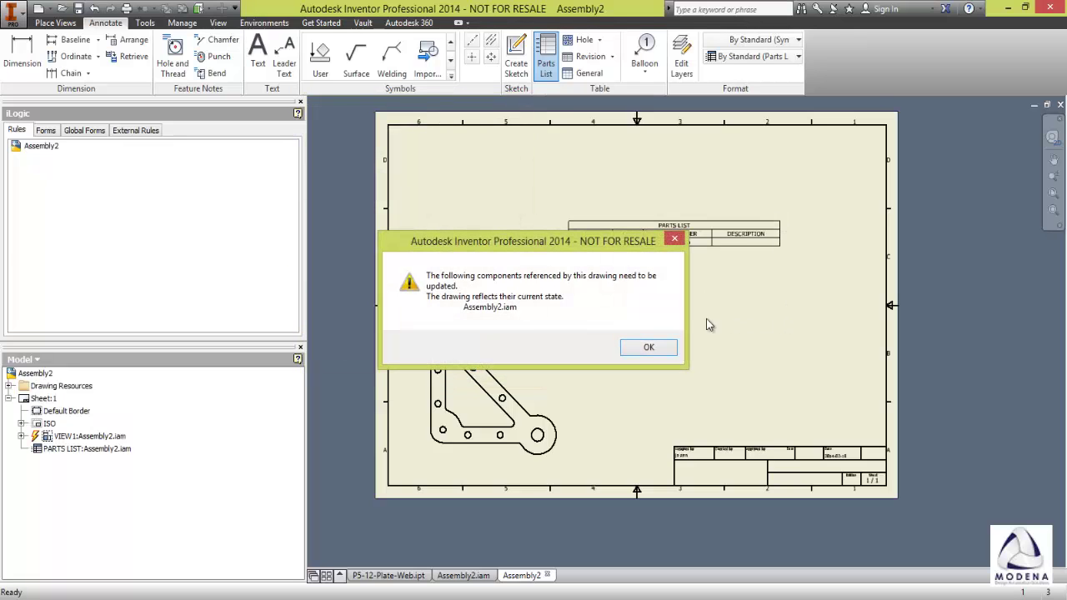
{"action": "left_click", "coordinate": [669, 352]}
{"action": "scroll", "coordinate": [722, 239], "scroll_direction": "up", "scroll_amount": 3}
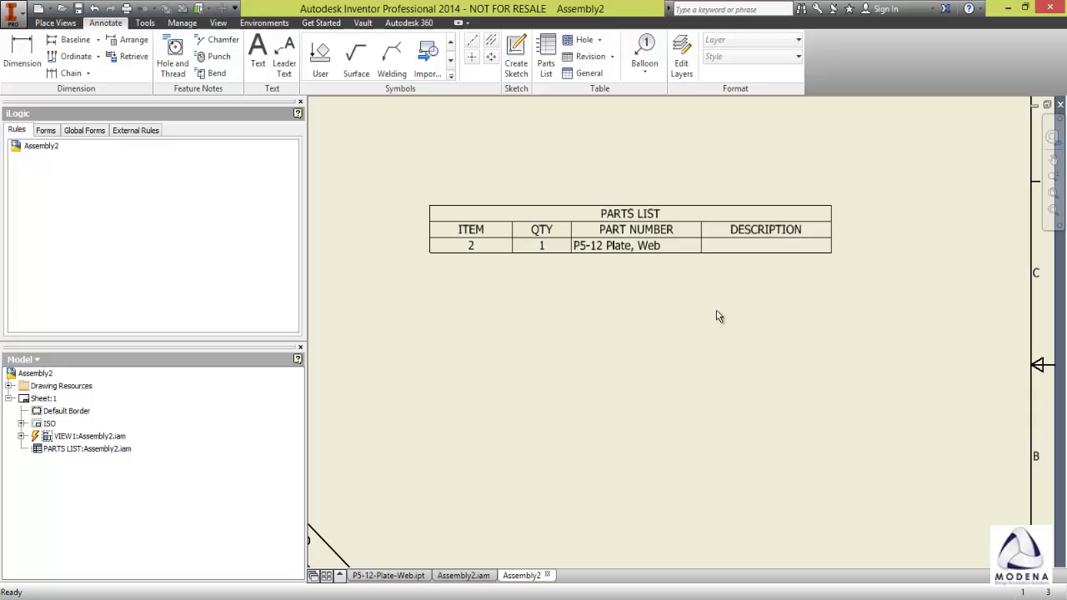
Step: In the parts list Column Chooser, attempt a new Part_Area property and cancel the duplicate
{"action": "double_click", "coordinate": [659, 229]}
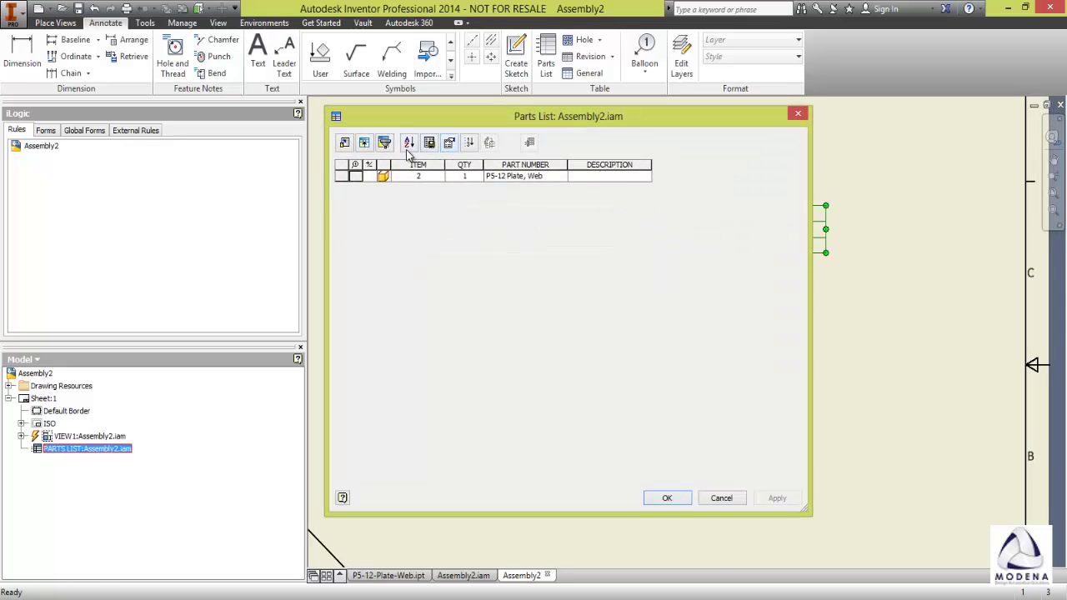
{"action": "left_click", "coordinate": [354, 141]}
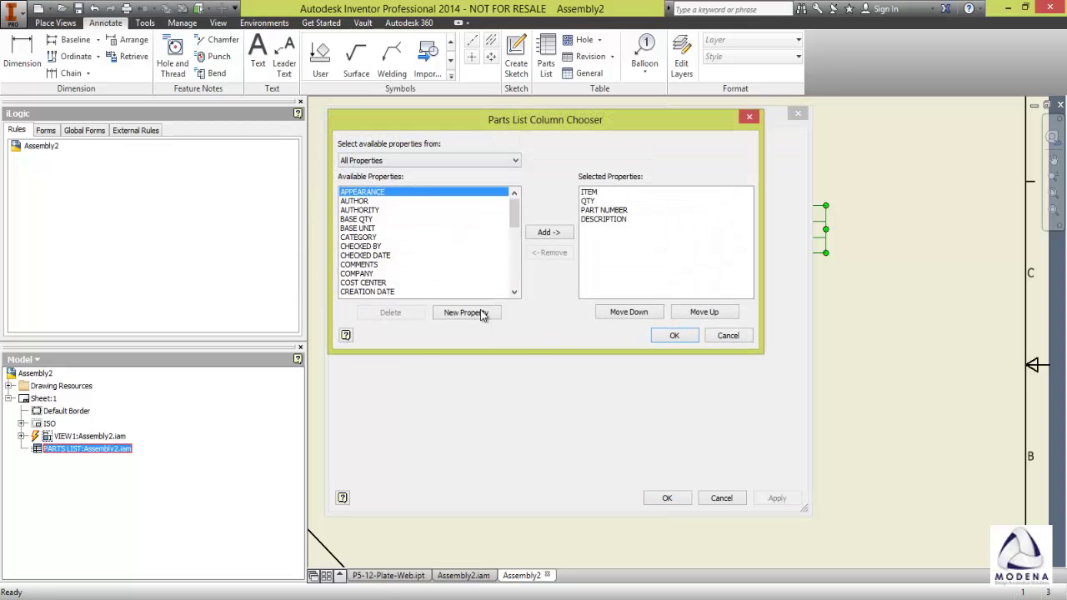
{"action": "left_click", "coordinate": [468, 312]}
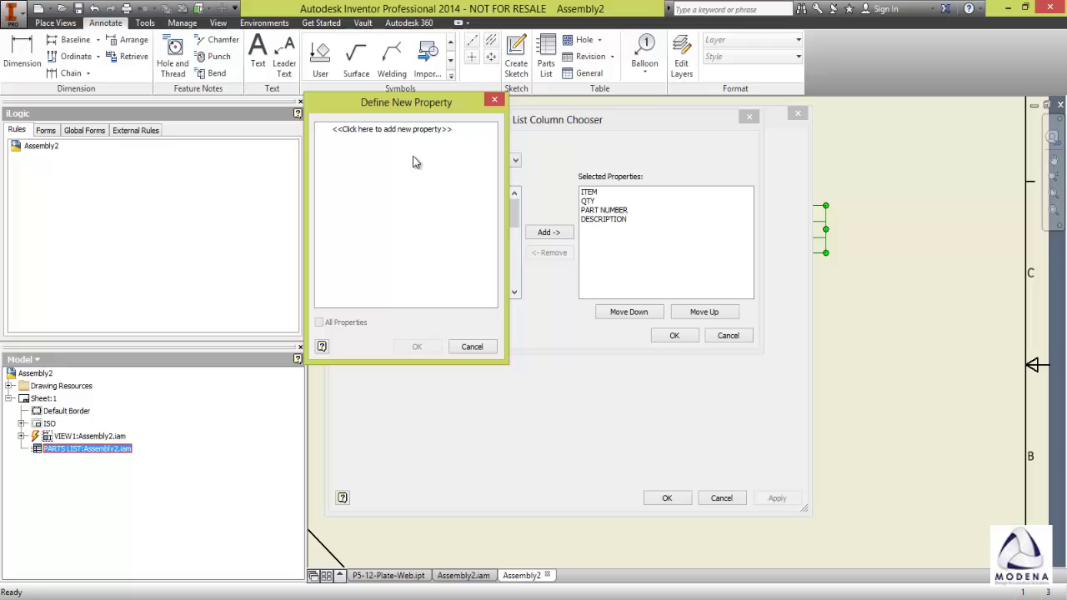
{"action": "left_click", "coordinate": [425, 131]}
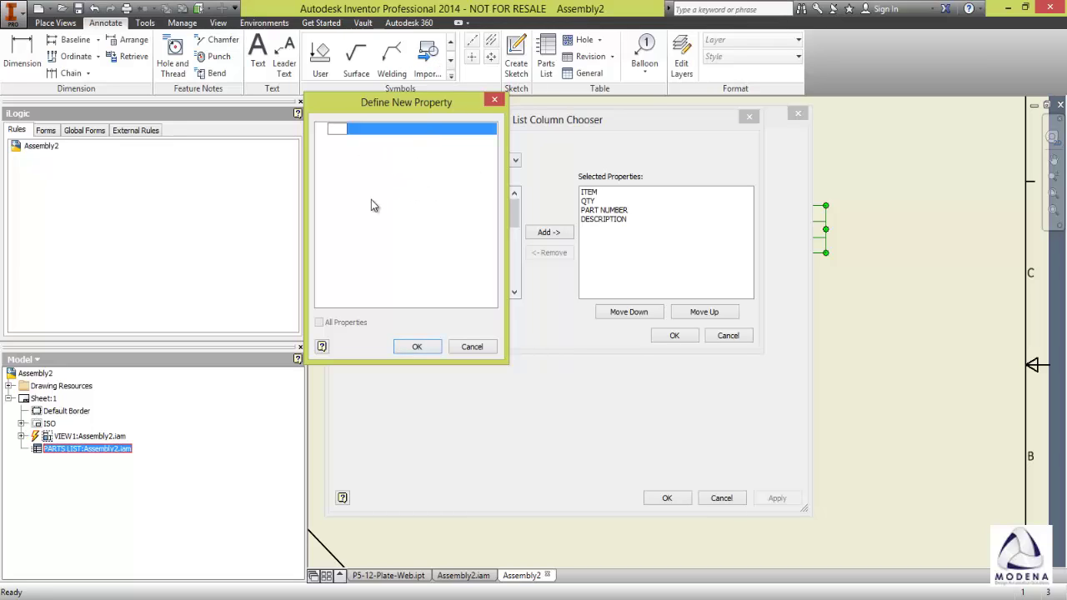
{"action": "type", "text": "Part_Area"}
{"action": "left_click", "coordinate": [431, 348]}
{"action": "left_click", "coordinate": [502, 266]}
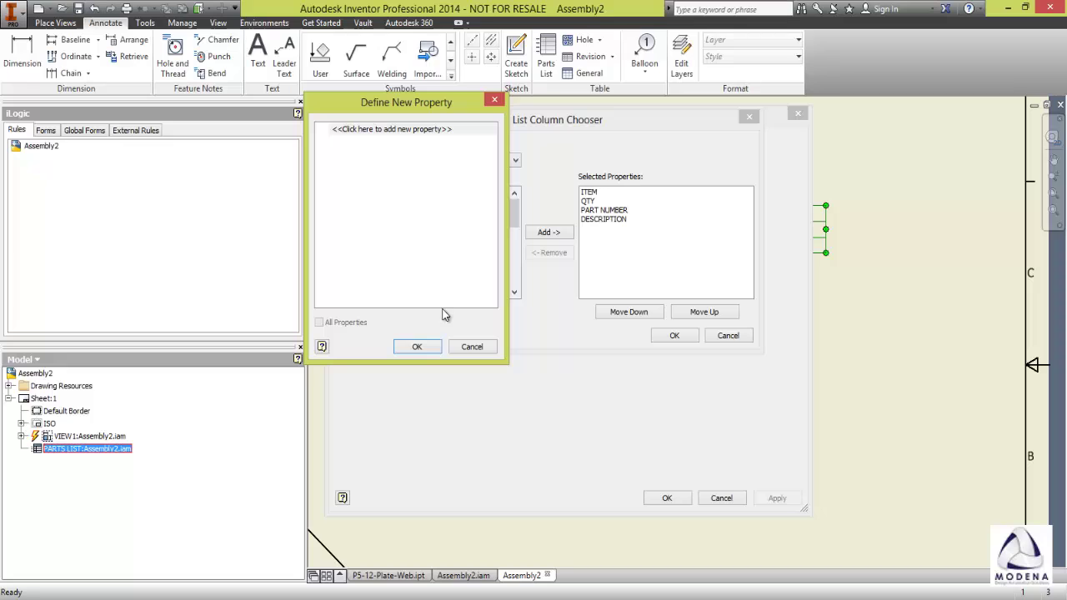
{"action": "left_click", "coordinate": [469, 347]}
Step: Add the existing Part_Area property as a parts list column and apply it to the drawing
{"action": "left_click", "coordinate": [391, 284]}
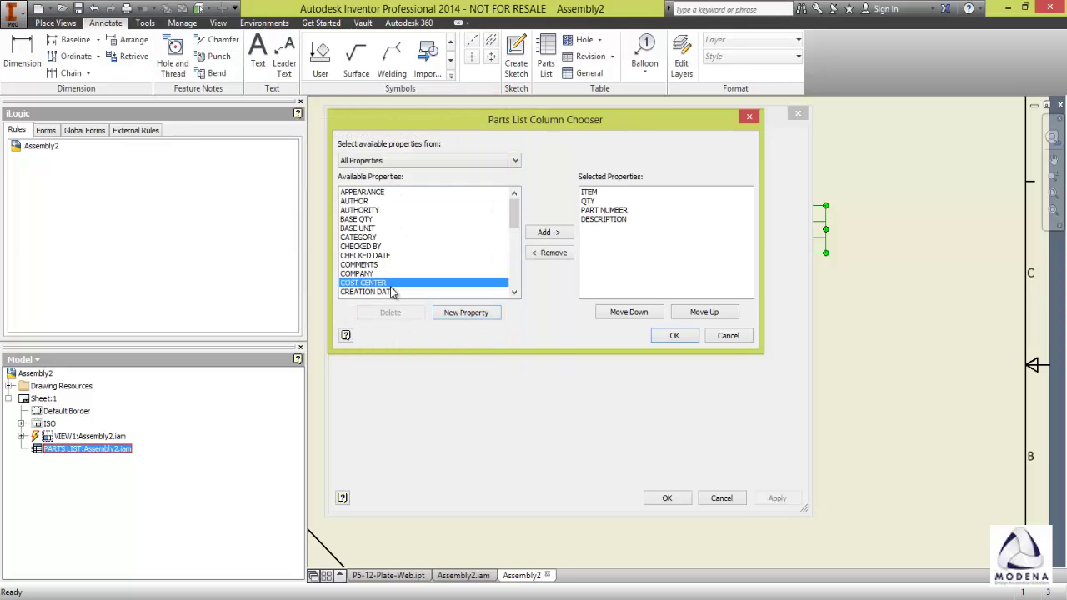
{"action": "scroll", "coordinate": [391, 291], "scroll_direction": "down", "scroll_amount": 5}
{"action": "left_click", "coordinate": [391, 291]}
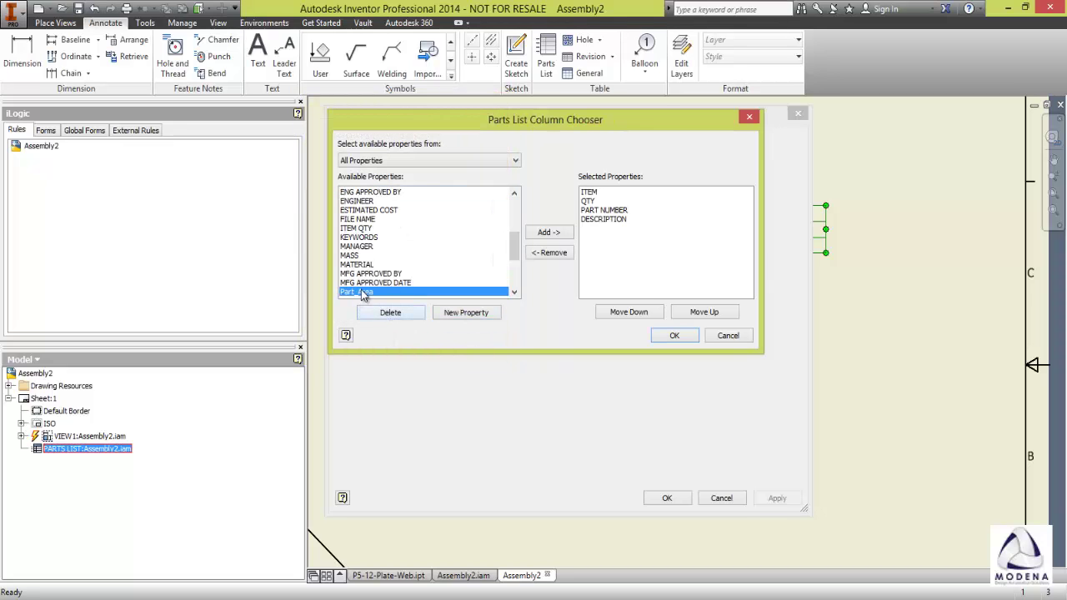
{"action": "left_click", "coordinate": [548, 231]}
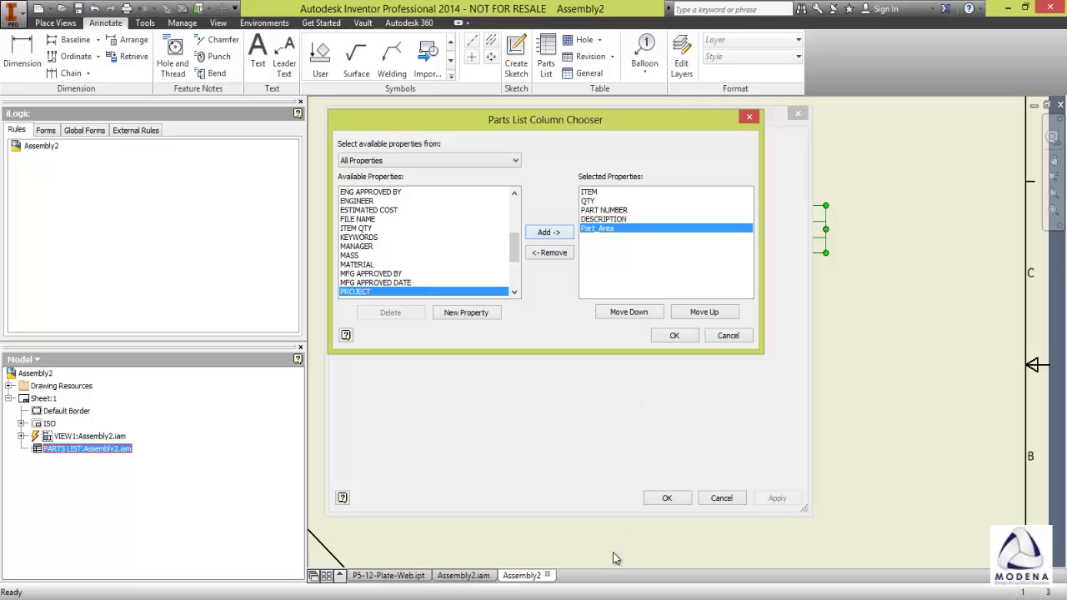
{"action": "left_click", "coordinate": [680, 336]}
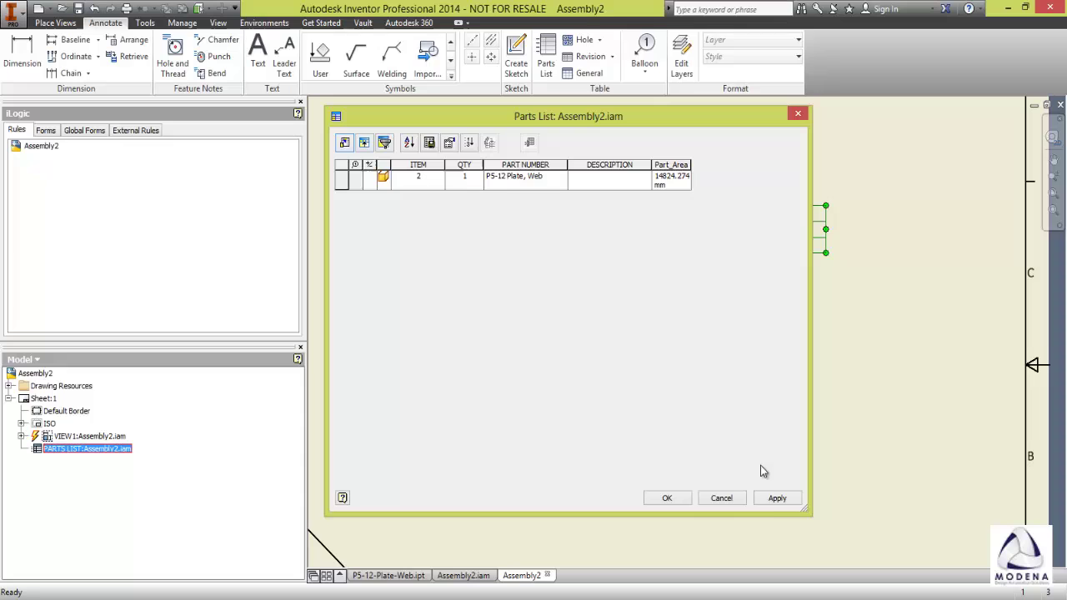
{"action": "left_click", "coordinate": [775, 497]}
{"action": "left_click", "coordinate": [667, 499]}
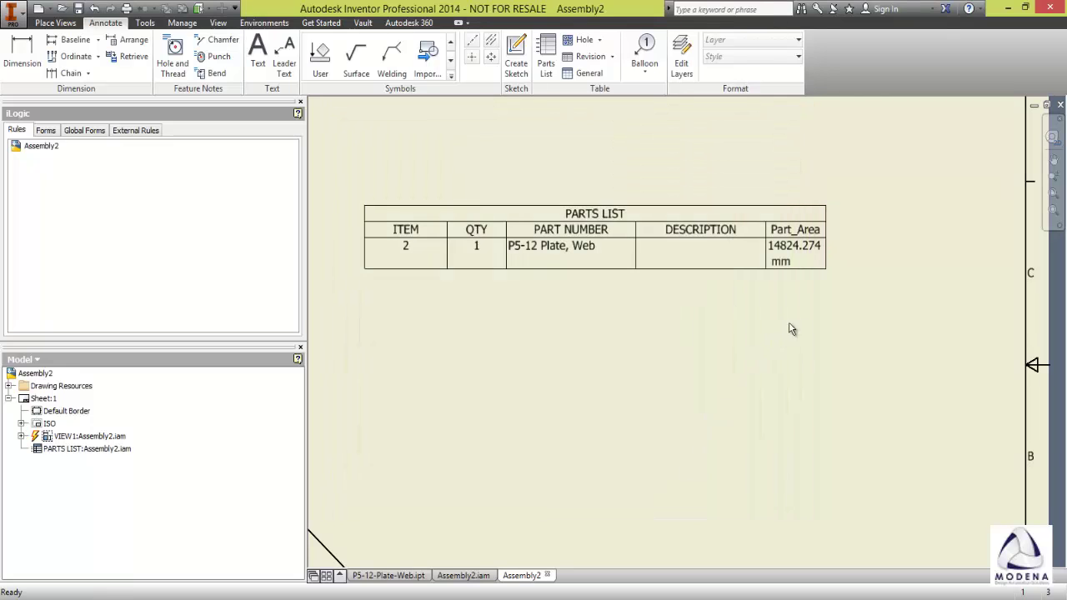